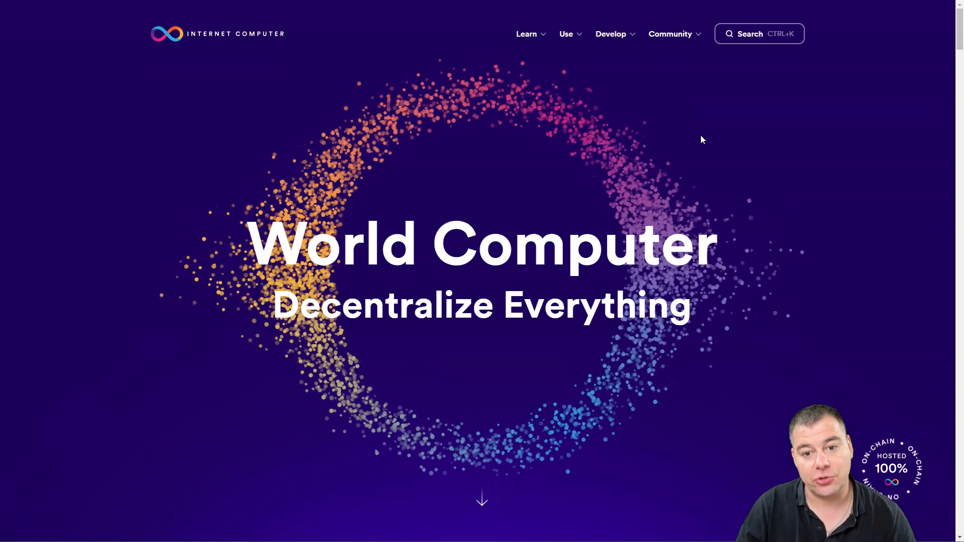
pyautogui.scroll(-1, 700, 139)
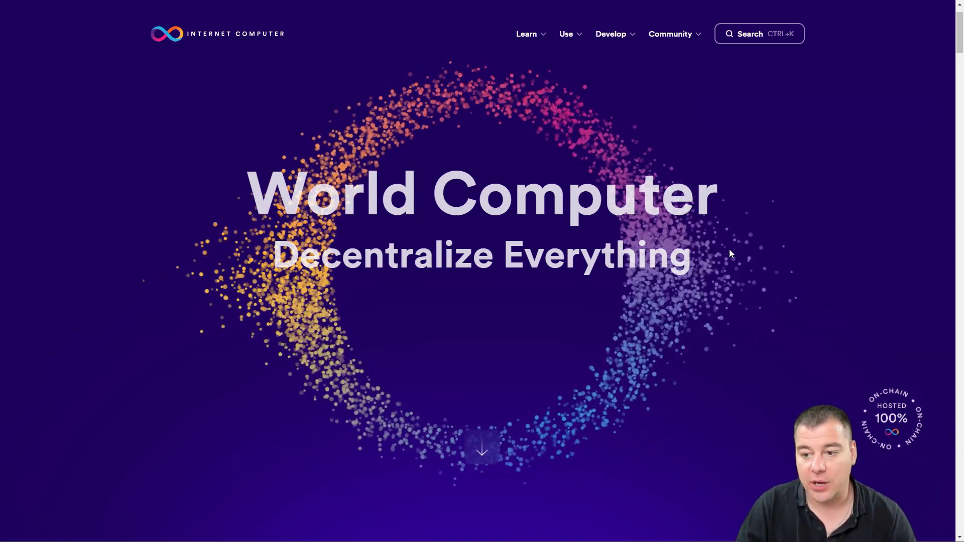
pyautogui.scroll(-2, 729, 249)
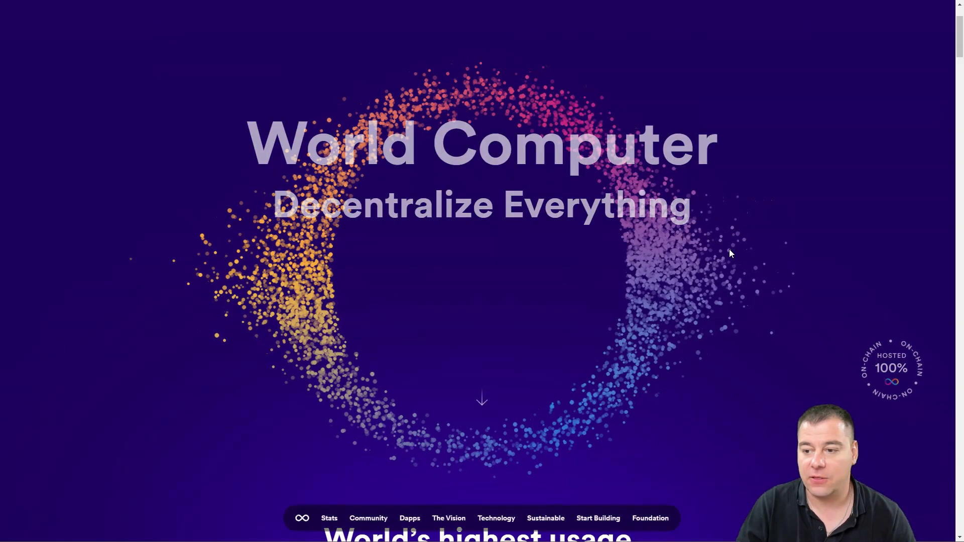
pyautogui.scroll(-1, 729, 249)
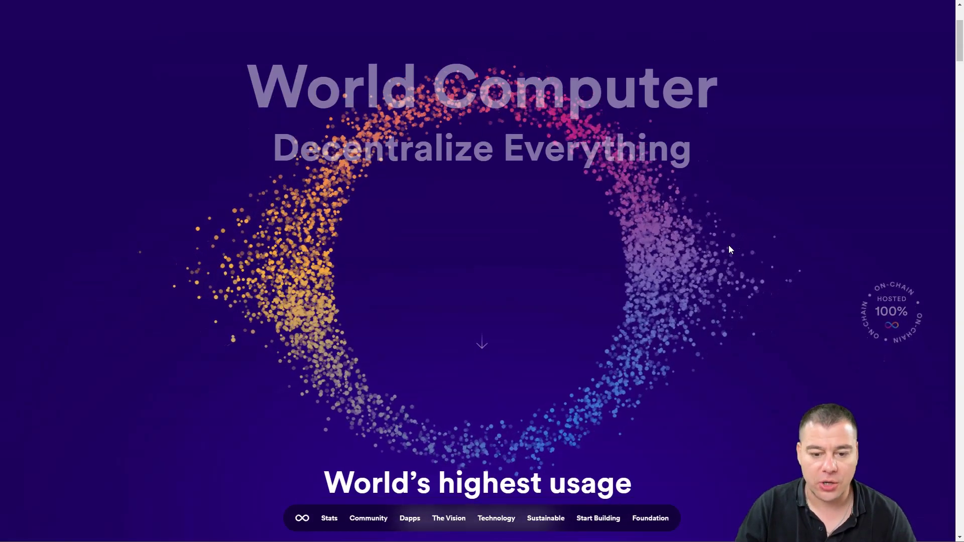
pyautogui.scroll(-3, 728, 244)
pyautogui.scroll(-3, 729, 246)
pyautogui.scroll(-2, 728, 246)
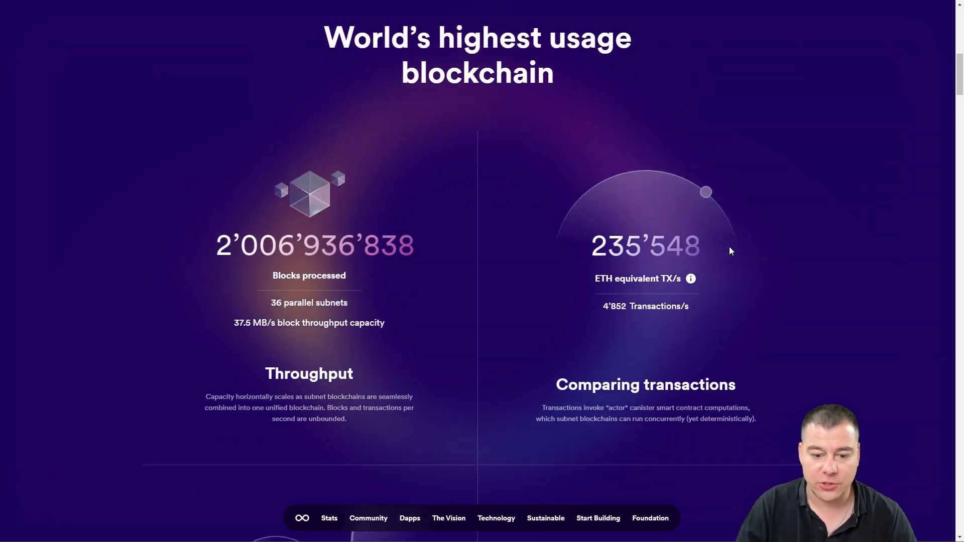
pyautogui.scroll(-1, 729, 249)
pyautogui.scroll(-3, 729, 250)
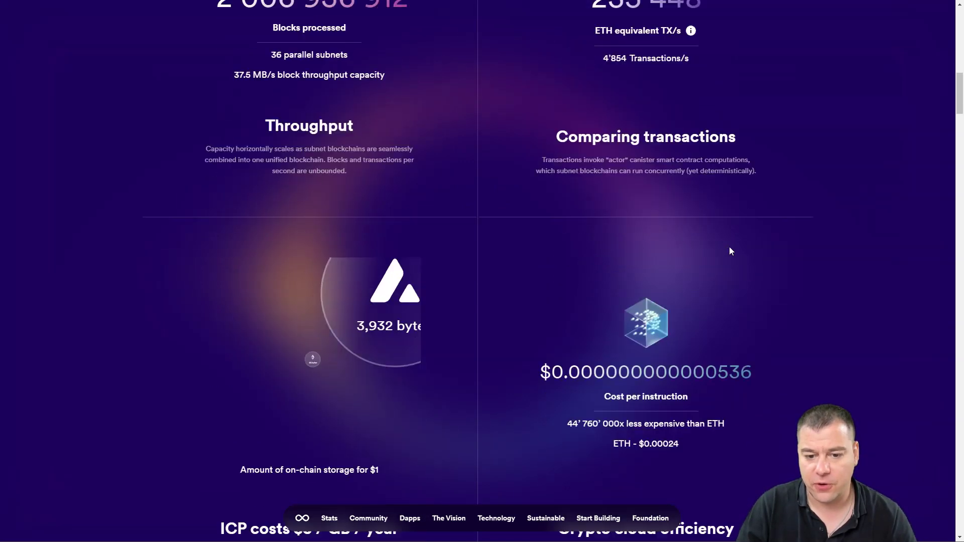
pyautogui.scroll(-2, 729, 246)
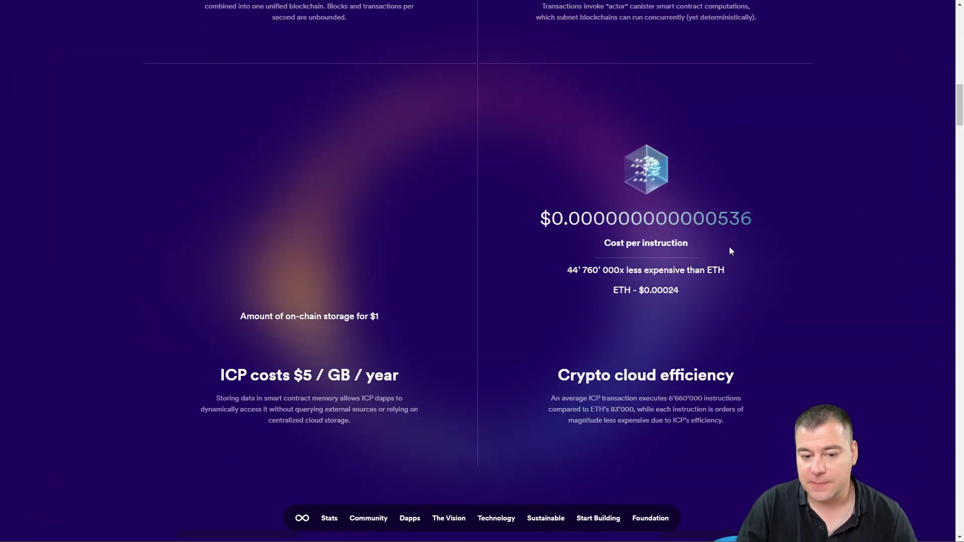
pyautogui.scroll(-2, 729, 250)
pyautogui.scroll(-2, 729, 249)
pyautogui.scroll(-2, 730, 250)
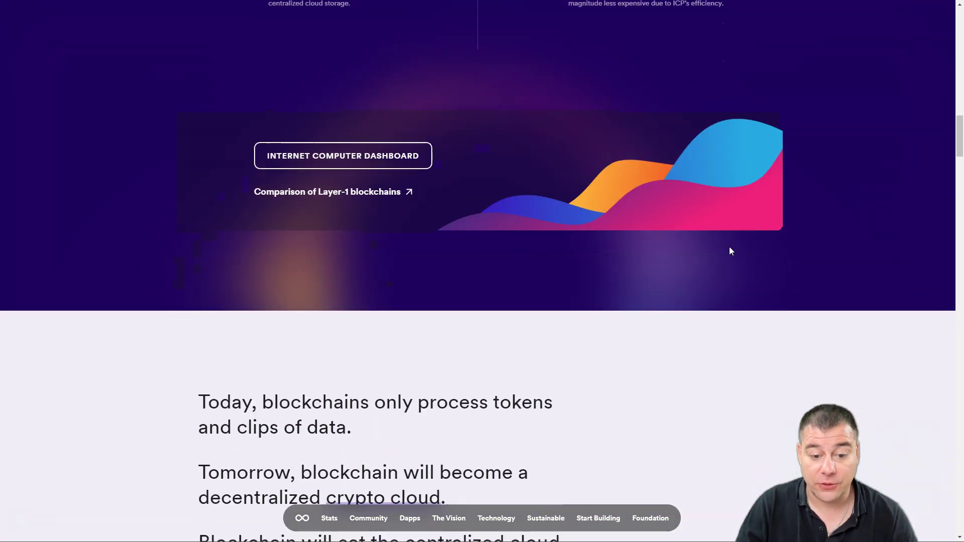
pyautogui.scroll(-3, 728, 249)
pyautogui.scroll(-2, 729, 249)
pyautogui.scroll(-1, 729, 249)
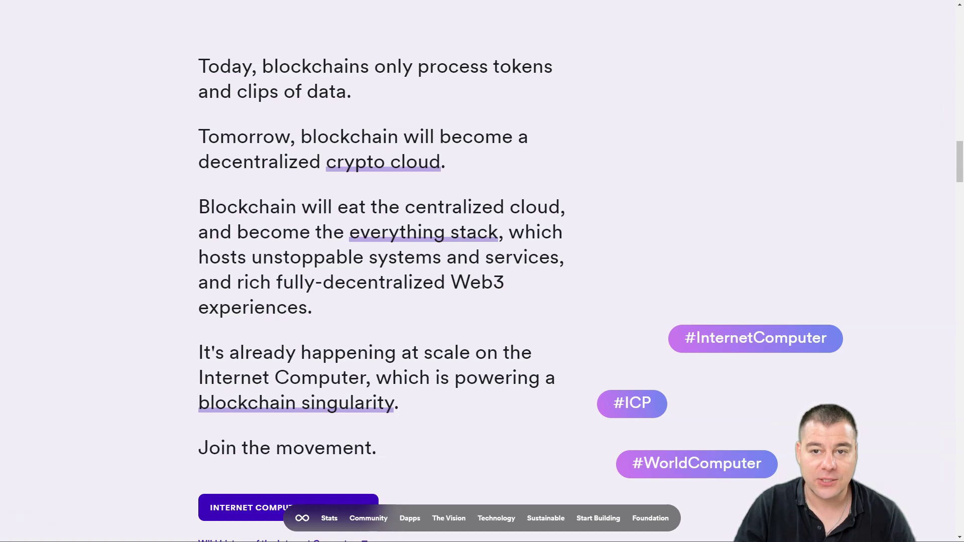
pyautogui.moveTo(194, 56); pyautogui.dragTo(559, 181)
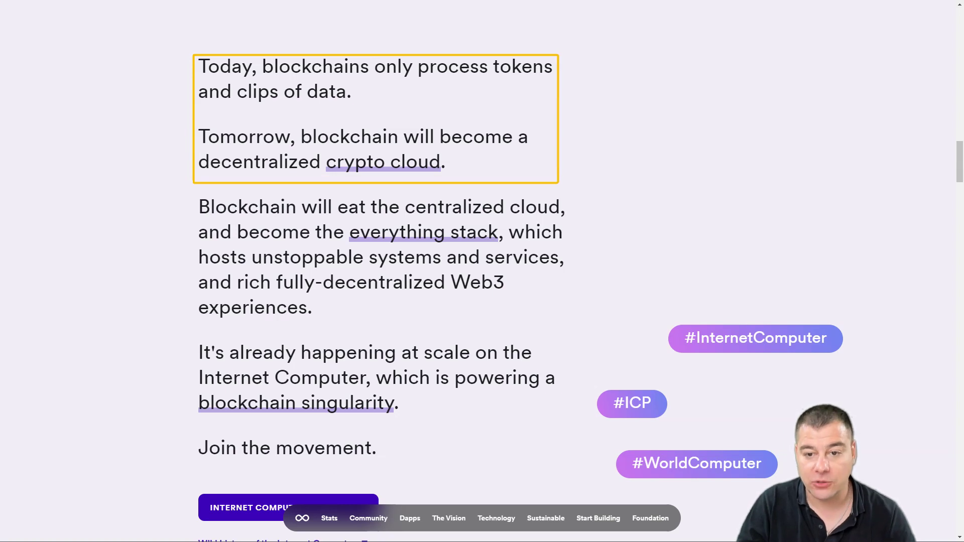
pyautogui.moveTo(559, 180); pyautogui.dragTo(576, 328)
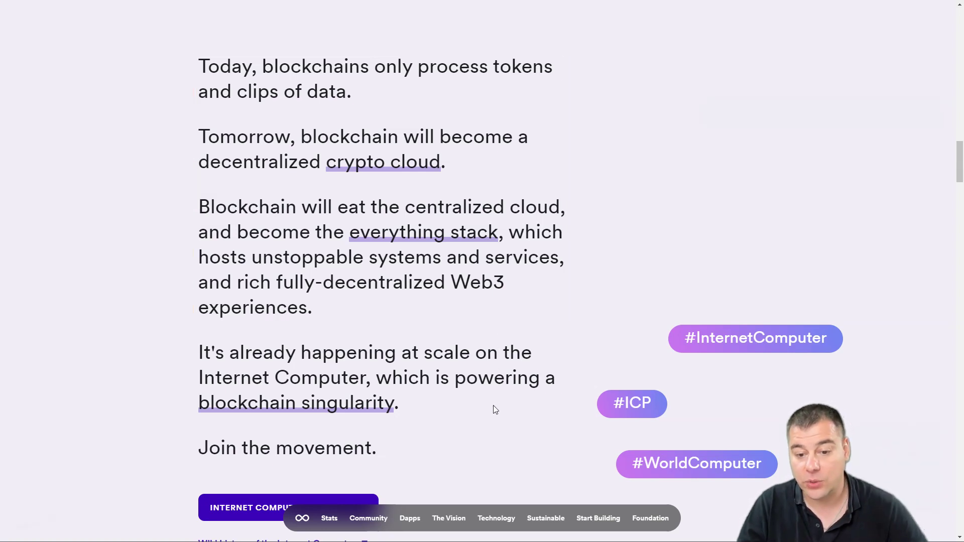
pyautogui.scroll(-2, 495, 409)
pyautogui.scroll(-2, 494, 409)
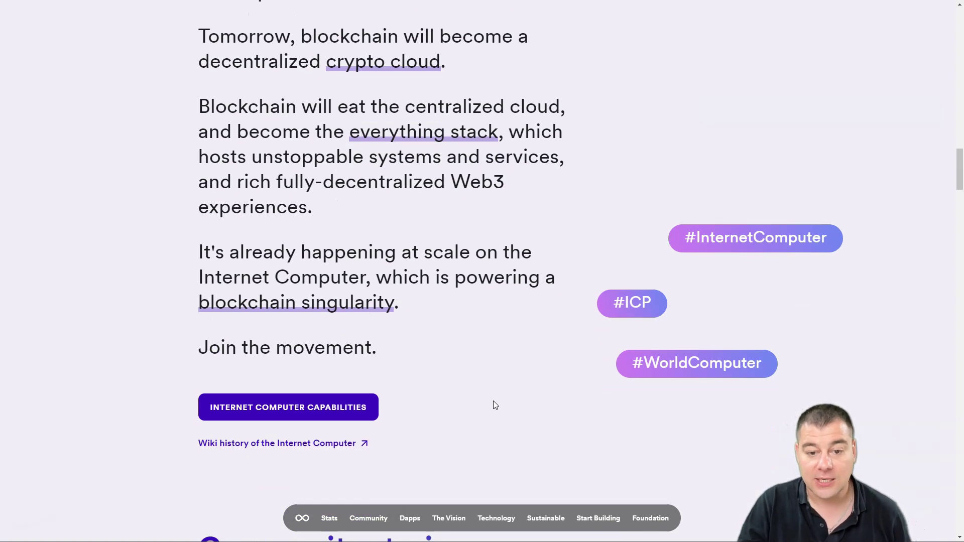
pyautogui.scroll(-3, 493, 404)
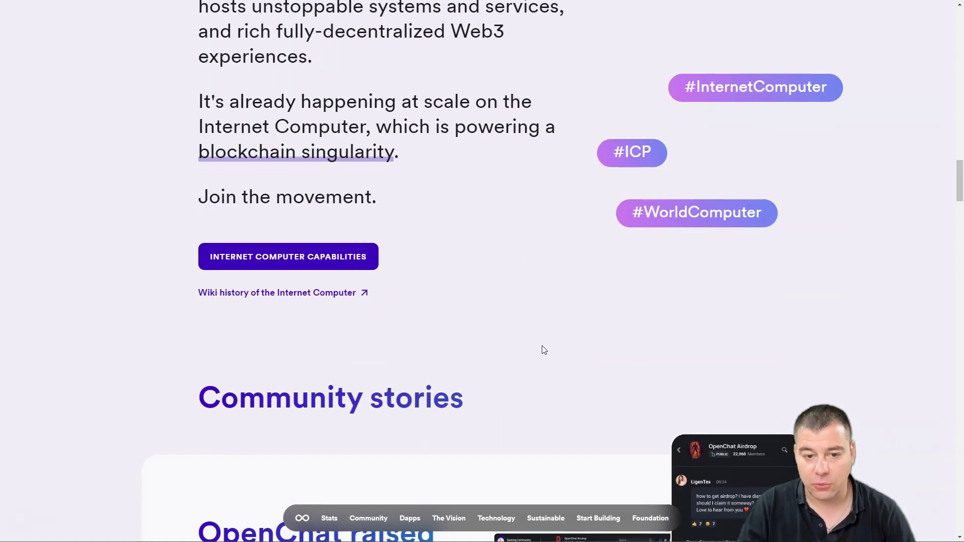
pyautogui.scroll(-5, 524, 345)
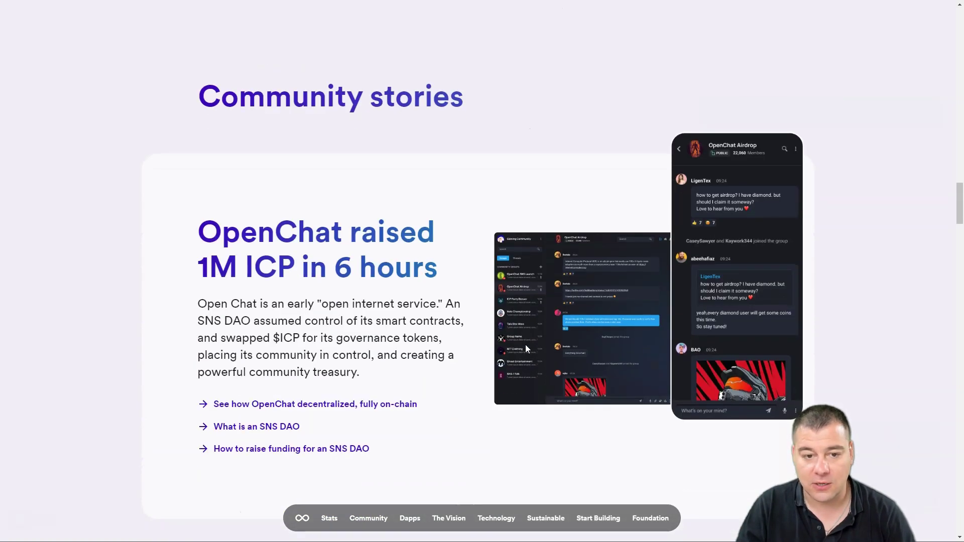
pyautogui.scroll(-5, 525, 344)
pyautogui.scroll(-5, 525, 344)
pyautogui.scroll(-5, 499, 336)
pyautogui.scroll(-4, 499, 336)
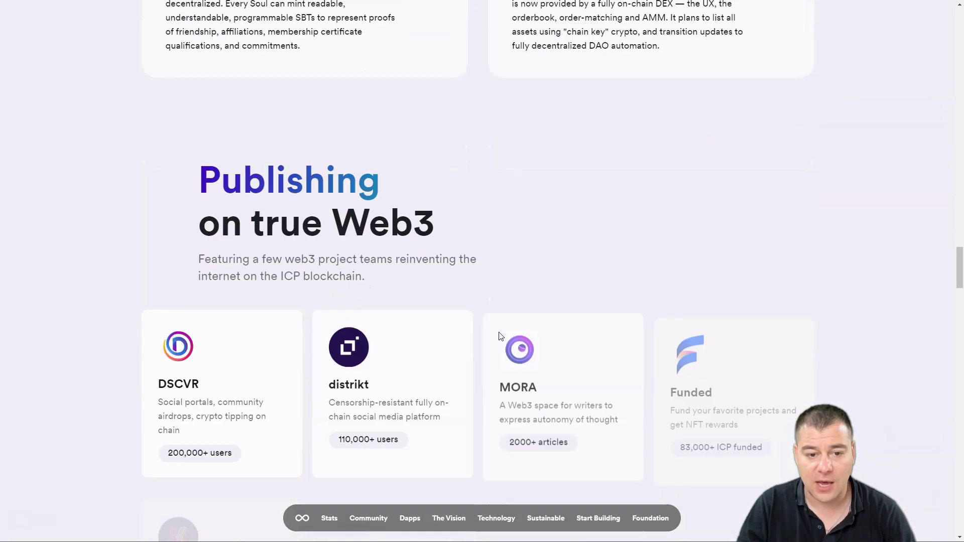
pyautogui.scroll(-1, 499, 336)
pyautogui.scroll(-2, 494, 335)
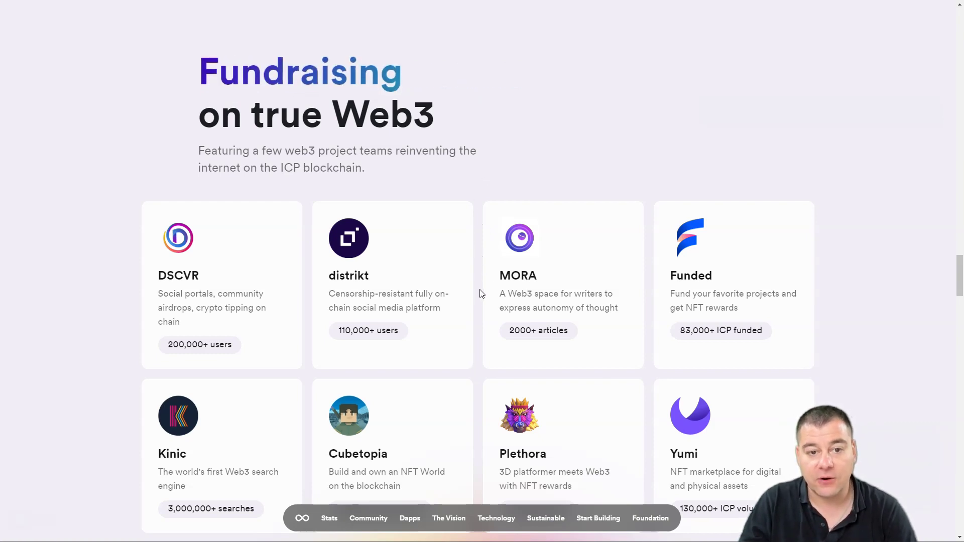
pyautogui.scroll(-2, 477, 299)
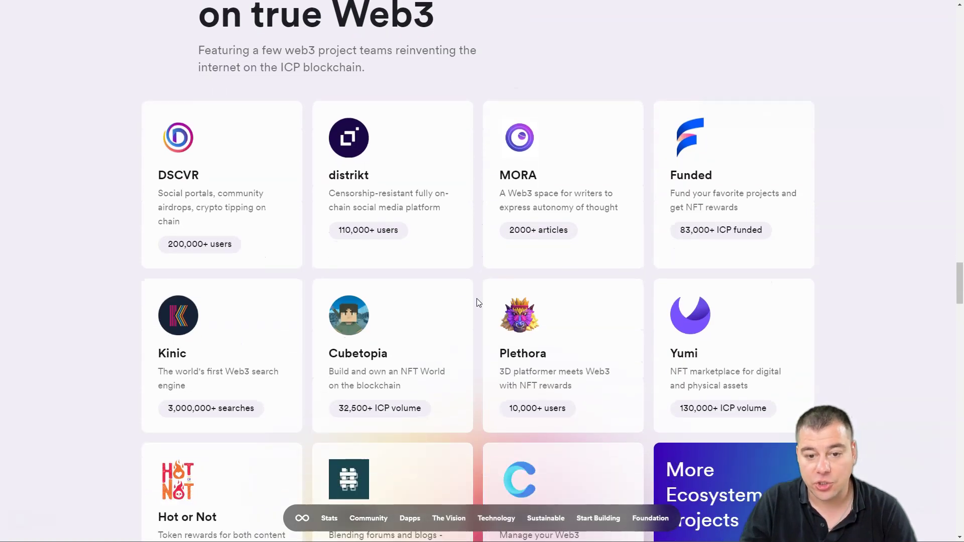
pyautogui.scroll(-2, 477, 298)
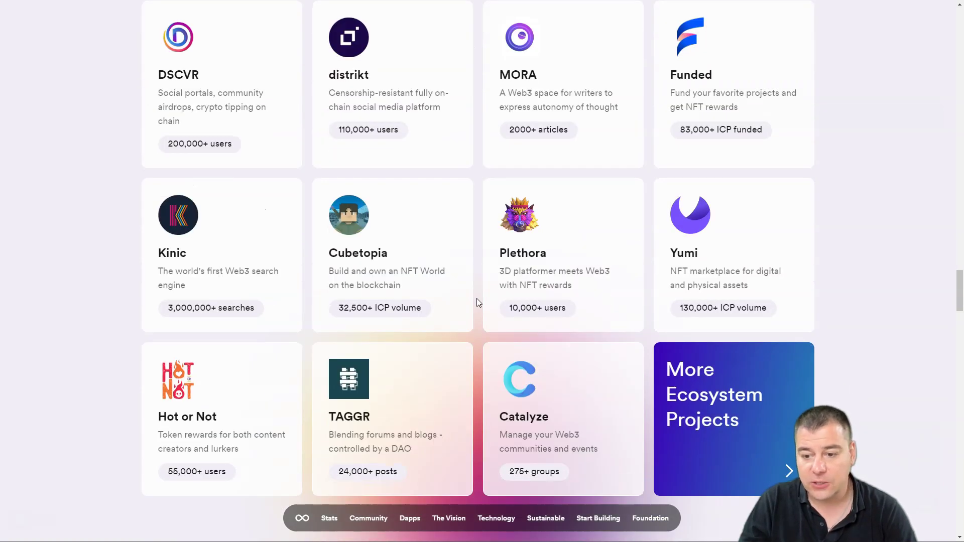
pyautogui.scroll(-2, 477, 299)
pyautogui.scroll(-3, 475, 297)
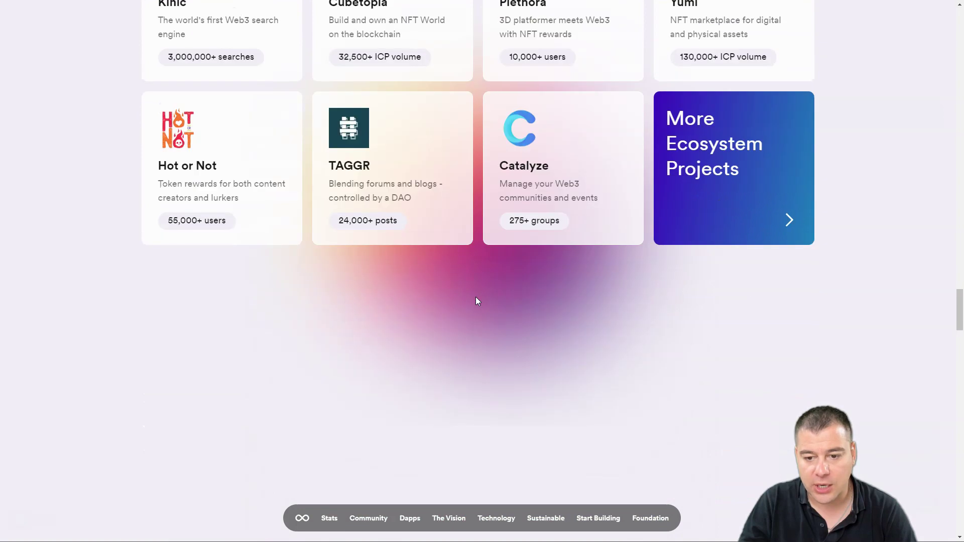
pyautogui.scroll(-3, 475, 297)
pyautogui.scroll(-3, 475, 296)
pyautogui.scroll(-1, 475, 296)
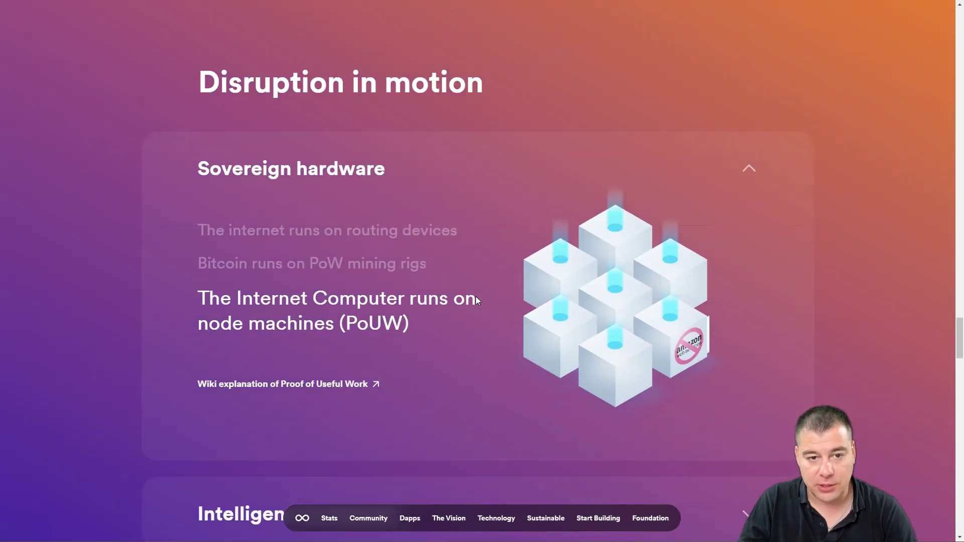
pyautogui.scroll(-8, 476, 295)
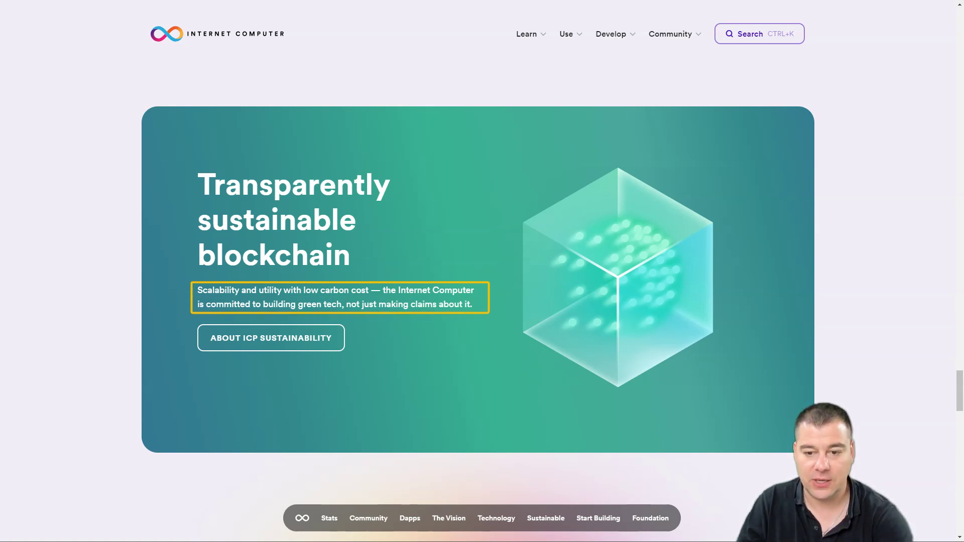
pyautogui.scroll(-10, 370, 157)
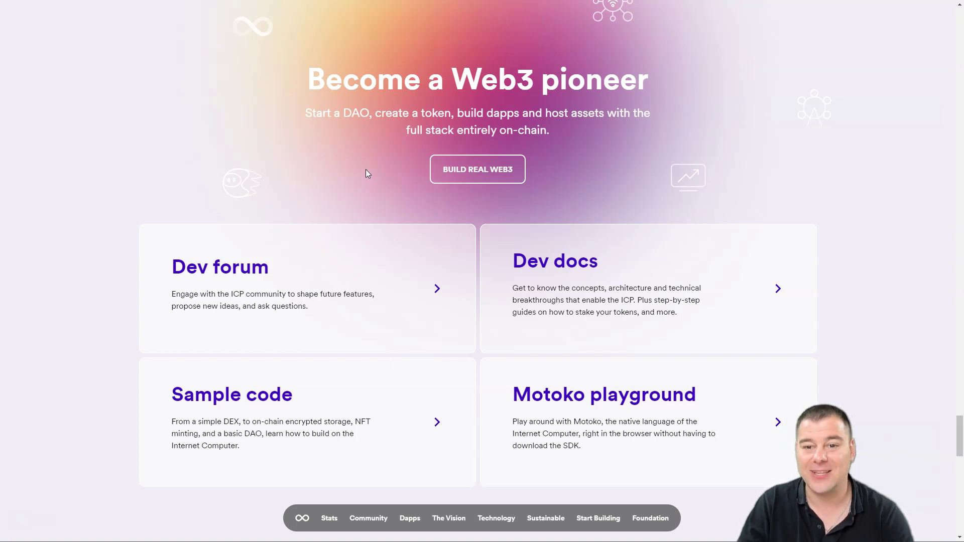
pyautogui.scroll(-5, 364, 171)
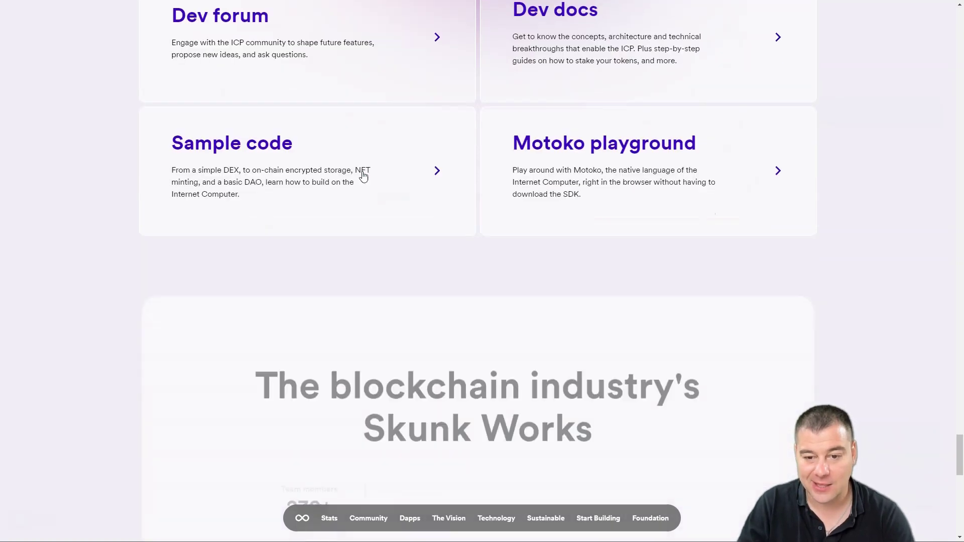
pyautogui.scroll(-2, 410, 165)
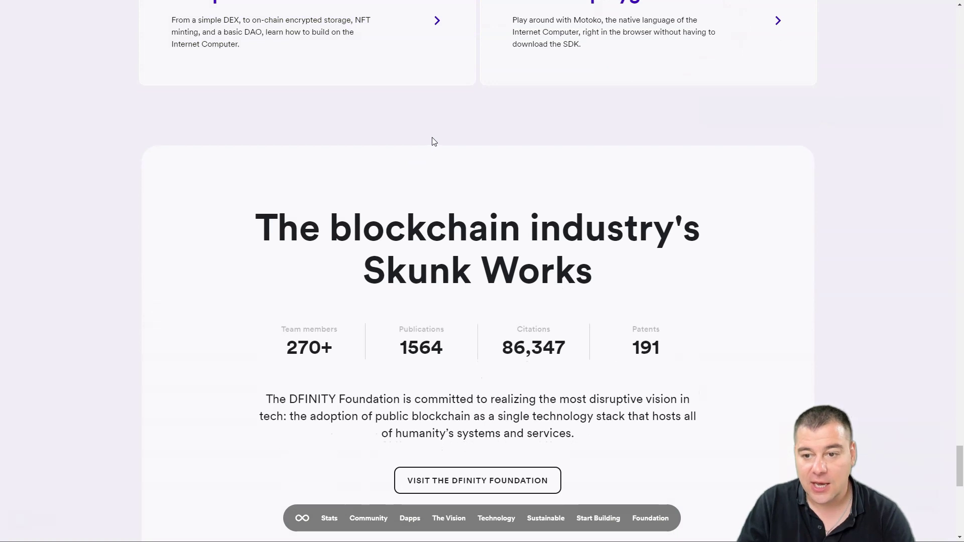
pyautogui.scroll(-1, 433, 142)
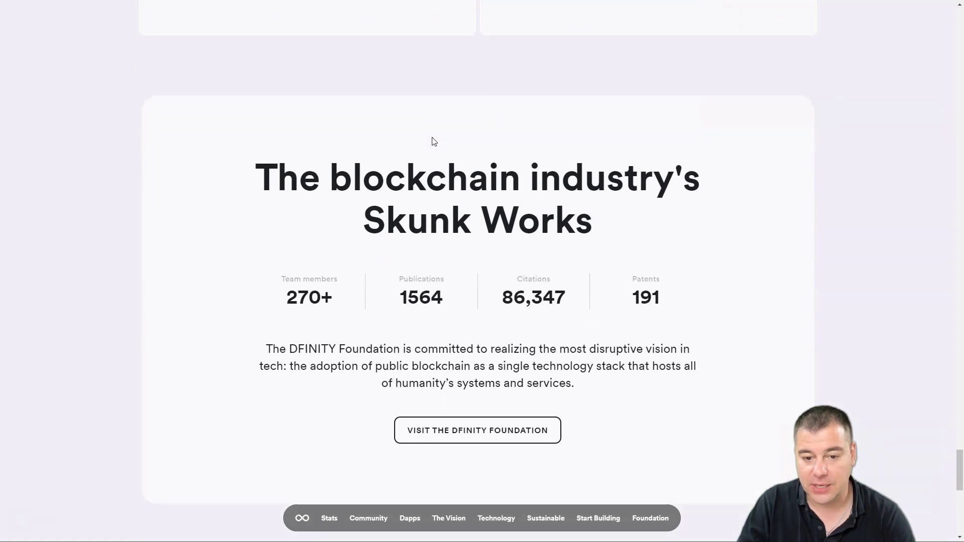
pyautogui.scroll(-1, 433, 141)
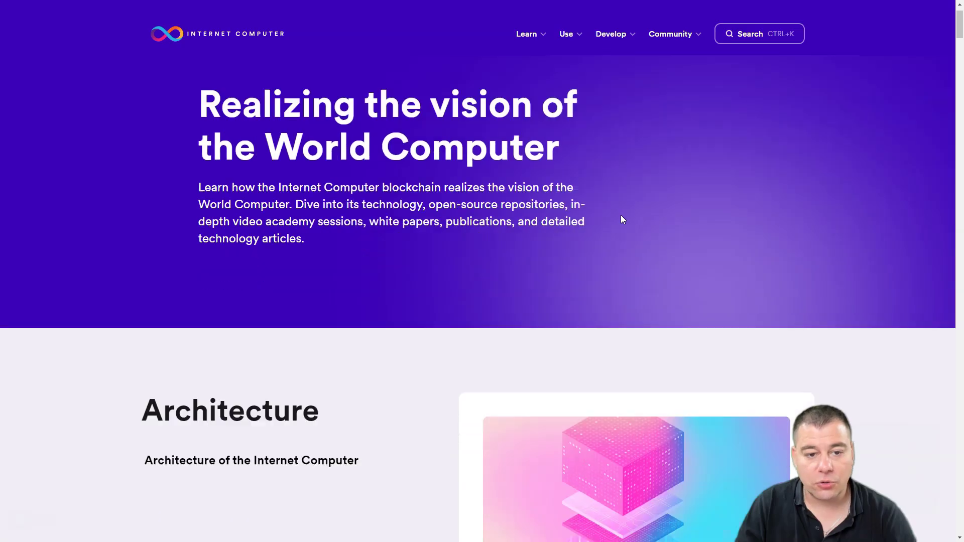
pyautogui.scroll(-3, 620, 215)
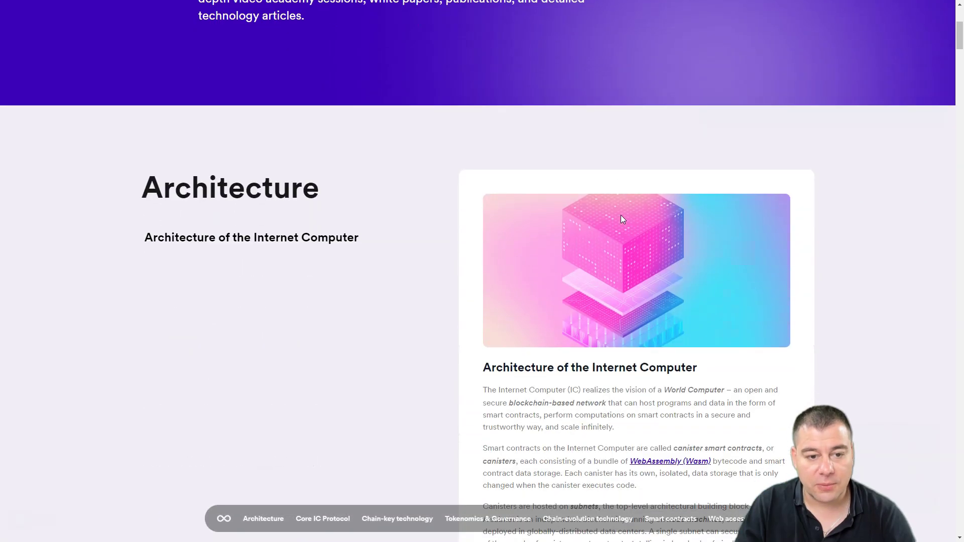
pyautogui.scroll(-3, 621, 215)
pyautogui.scroll(-2, 620, 215)
pyautogui.scroll(-2, 620, 215)
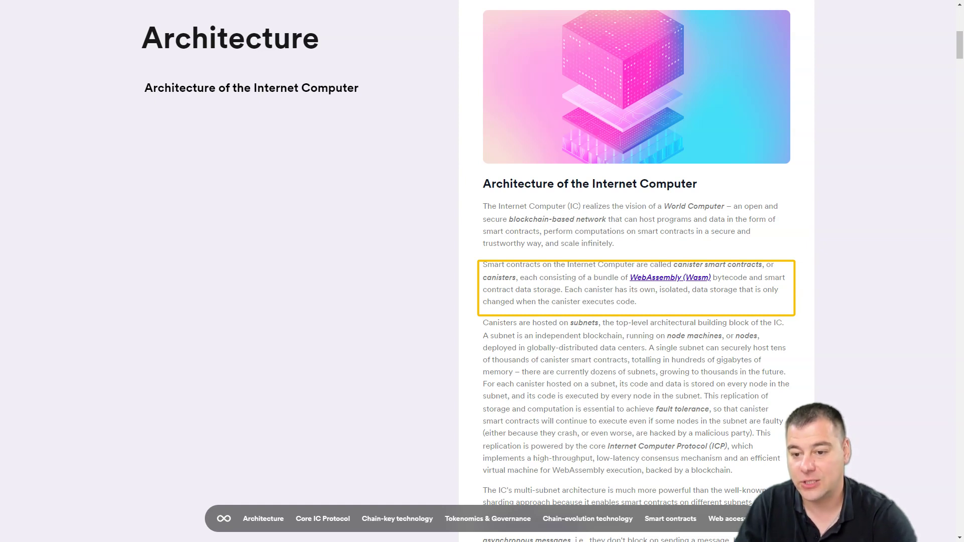
pyautogui.scroll(-5, 765, 323)
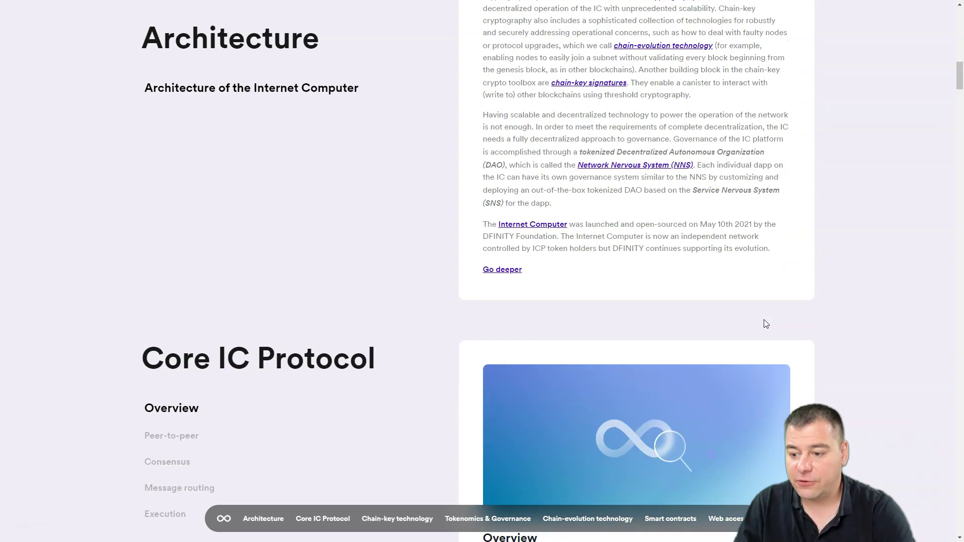
pyautogui.scroll(-3, 765, 322)
pyautogui.scroll(-3, 766, 323)
pyautogui.scroll(-2, 765, 323)
pyautogui.scroll(-1, 765, 323)
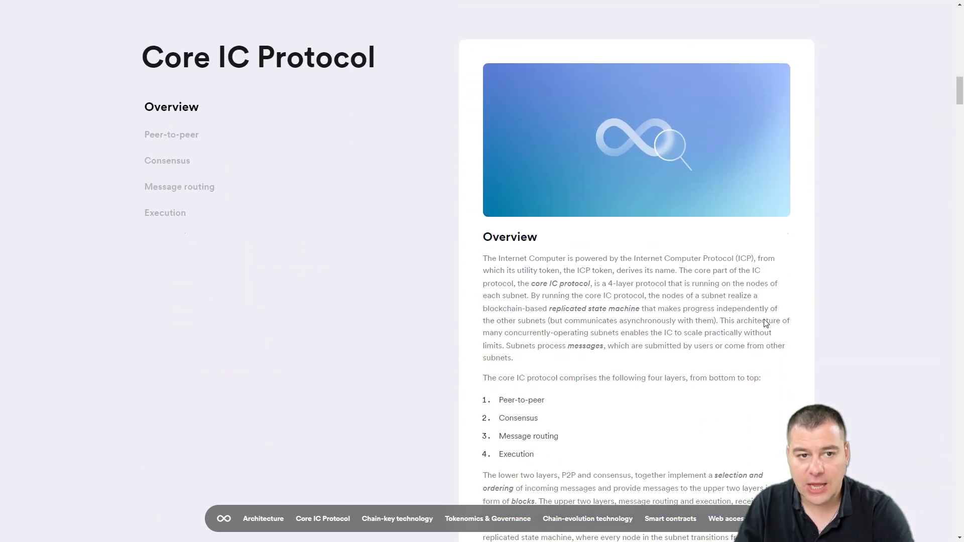
pyautogui.scroll(-1, 765, 324)
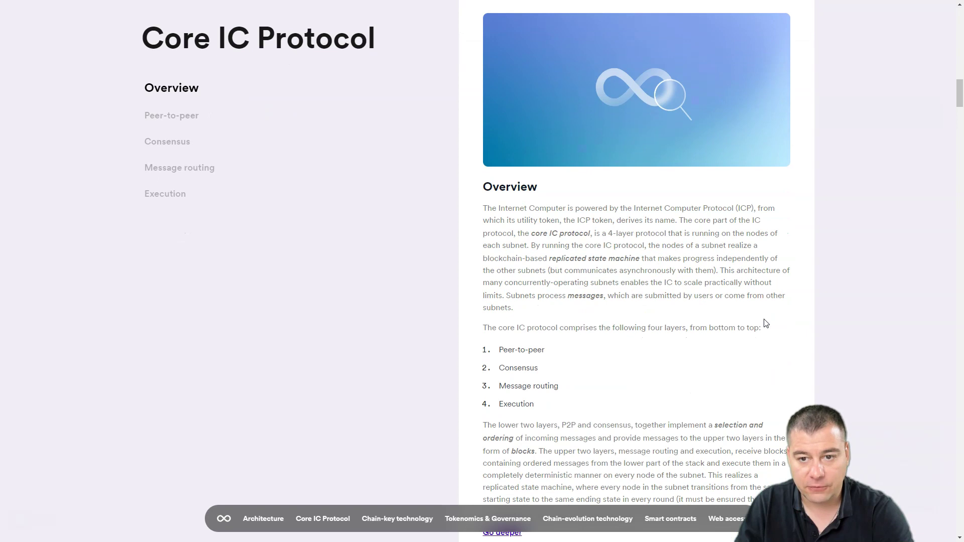
pyautogui.scroll(-1, 764, 323)
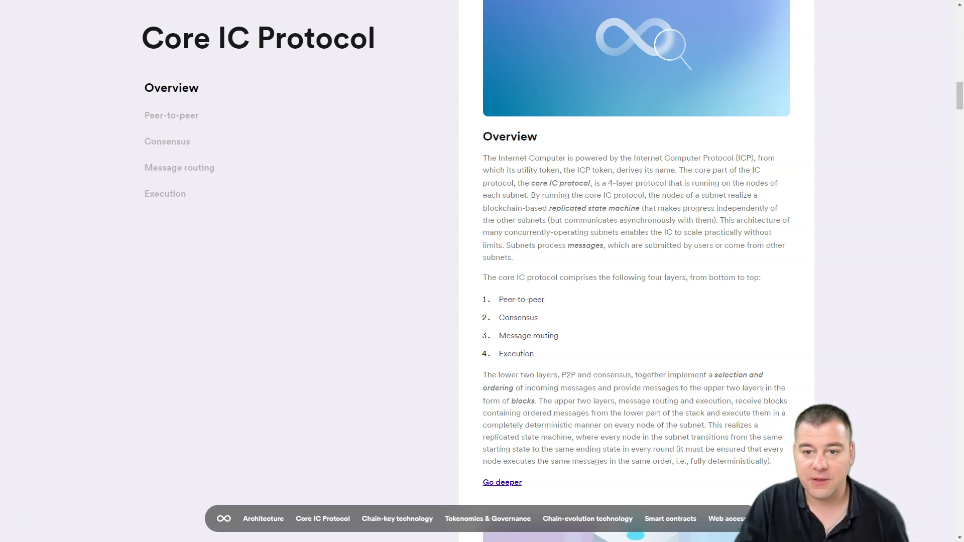
# Step: Outline the Core IC Protocol overview's four-layer list, from peer-to-peer to execution
pyautogui.moveTo(476, 149); pyautogui.dragTo(800, 269)
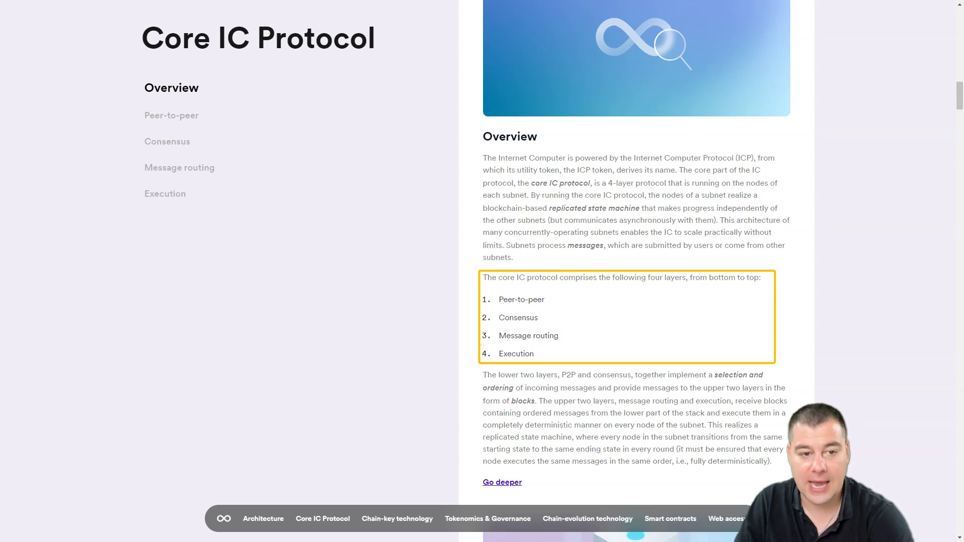
pyautogui.scroll(-5, 775, 361)
pyautogui.scroll(-5, 775, 361)
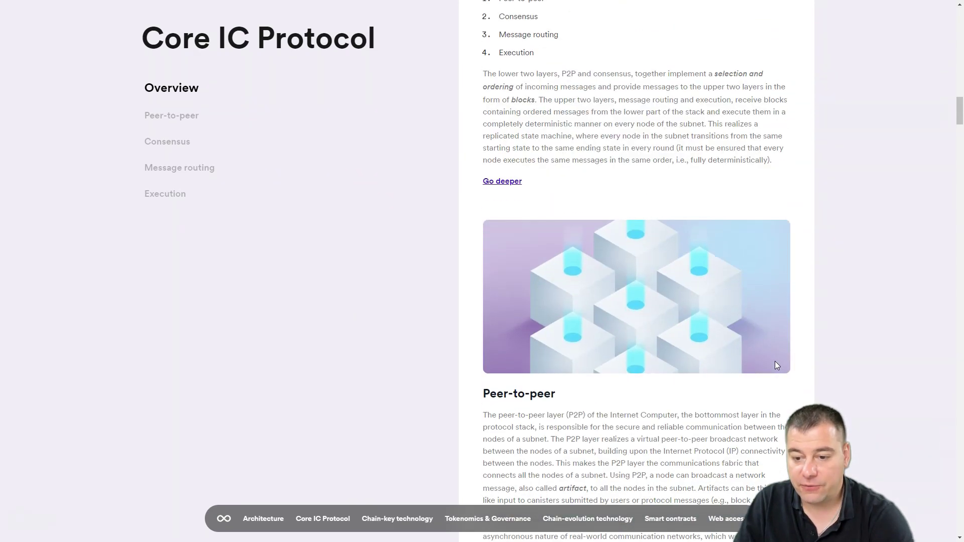
pyautogui.scroll(-3, 775, 361)
pyautogui.scroll(-3, 774, 361)
pyautogui.scroll(-1, 776, 366)
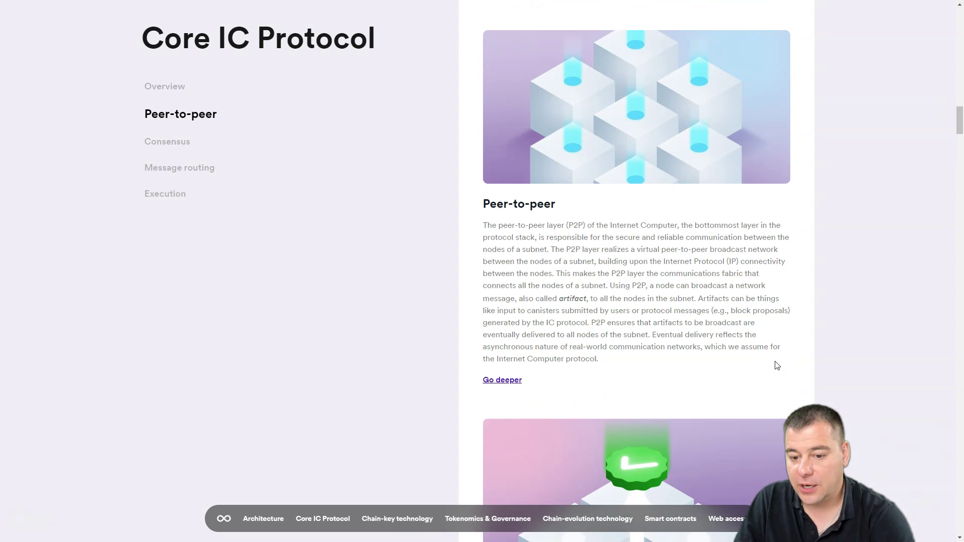
pyautogui.scroll(-3, 777, 365)
pyautogui.scroll(-3, 777, 366)
pyautogui.scroll(-3, 776, 365)
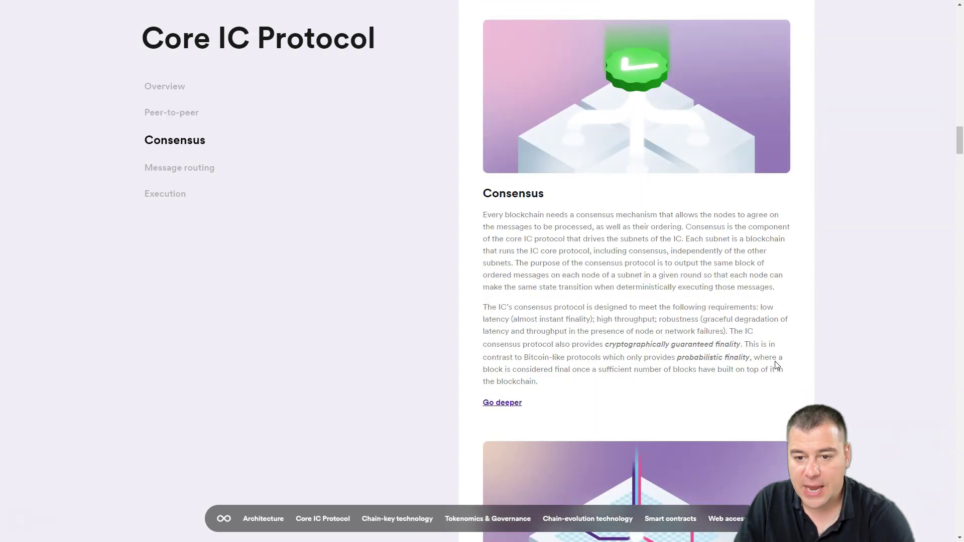
pyautogui.scroll(-2, 777, 365)
pyautogui.scroll(-2, 777, 365)
pyautogui.scroll(-2, 777, 365)
pyautogui.scroll(-1, 776, 365)
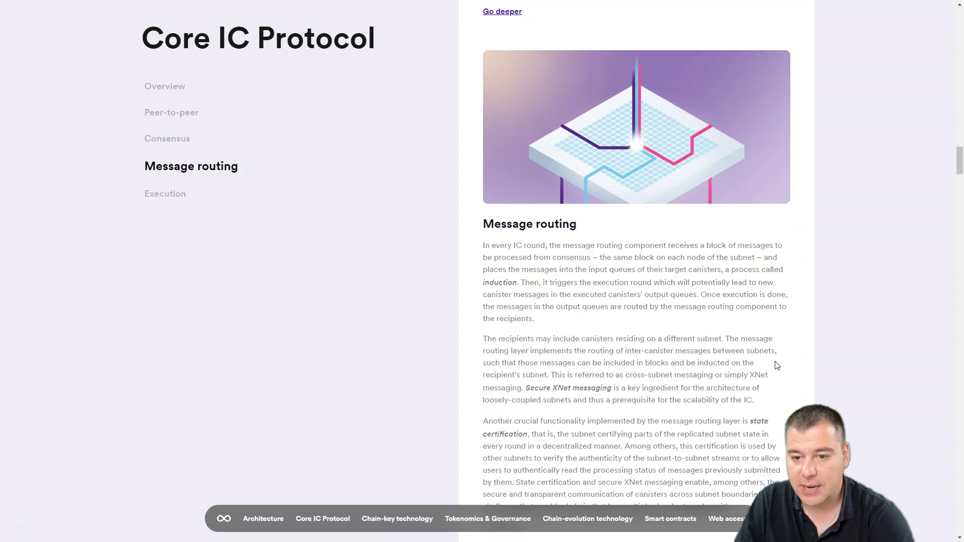
pyautogui.scroll(-3, 776, 365)
pyautogui.scroll(-3, 777, 365)
pyautogui.scroll(-2, 776, 366)
pyautogui.scroll(-2, 777, 365)
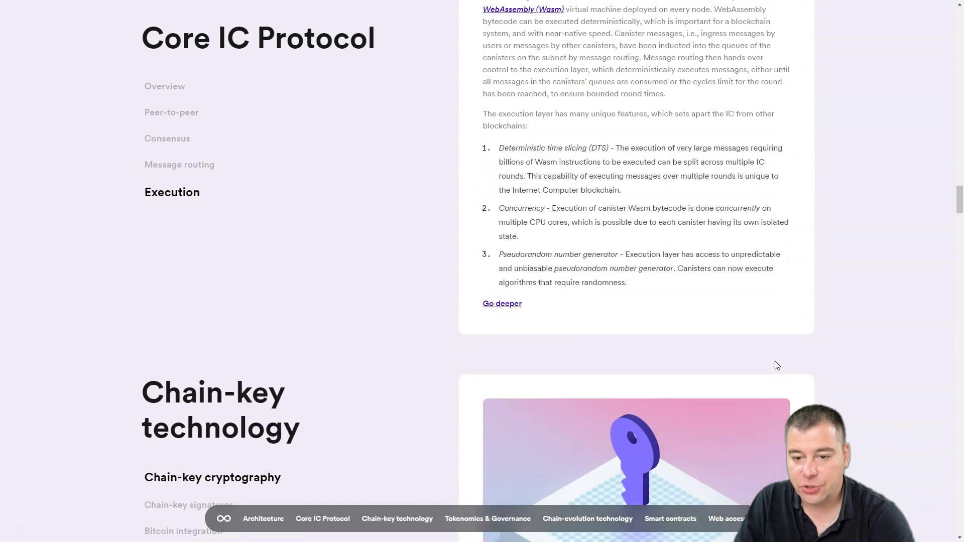
pyautogui.scroll(-3, 777, 365)
pyautogui.scroll(-3, 777, 365)
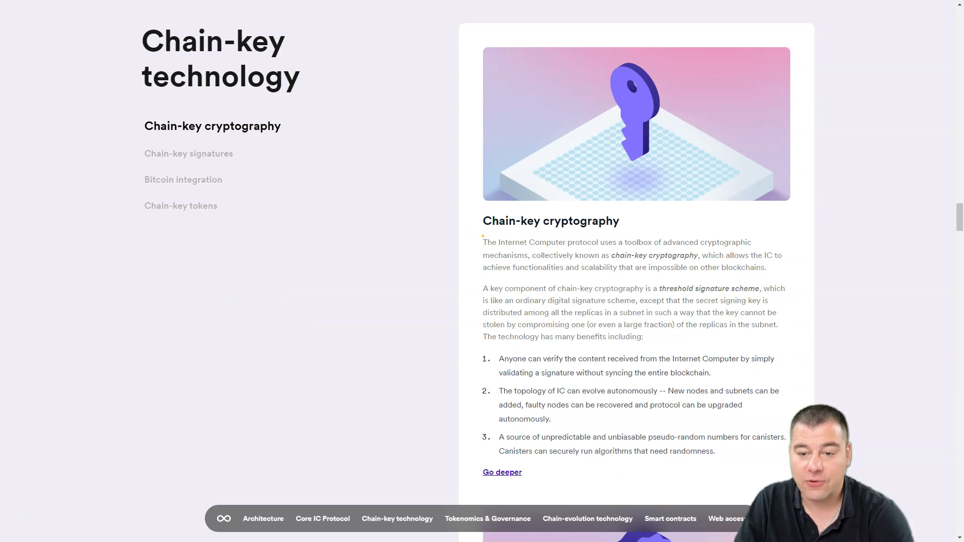
# Step: Outline the Chain-key cryptography introduction paragraph and its numbered list of three benefits
pyautogui.moveTo(483, 236); pyautogui.dragTo(787, 281)
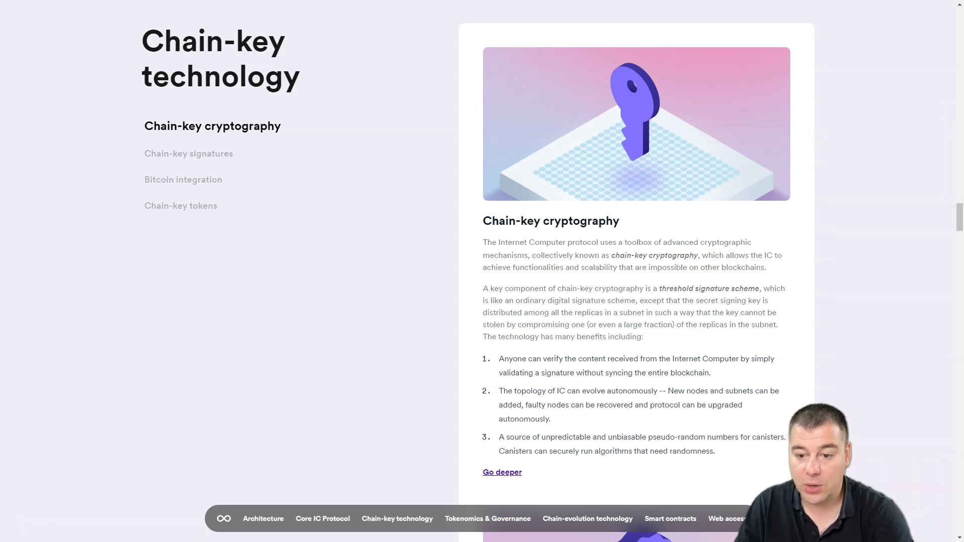
pyautogui.moveTo(479, 351)
pyautogui.mouseDown()
pyautogui.moveTo(785, 450)
pyautogui.moveTo(792, 467)
pyautogui.mouseUp()
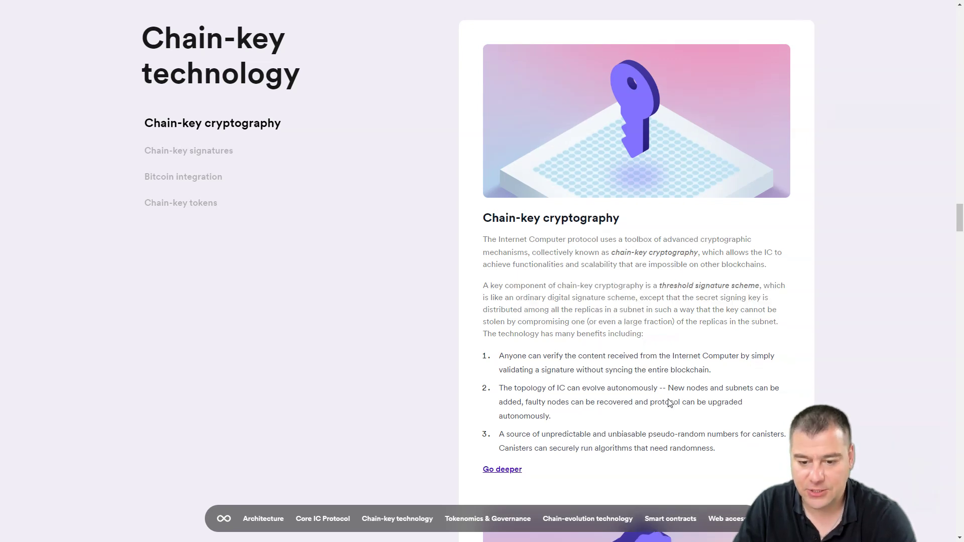
pyautogui.scroll(-5, 701, 422)
pyautogui.scroll(-3, 668, 393)
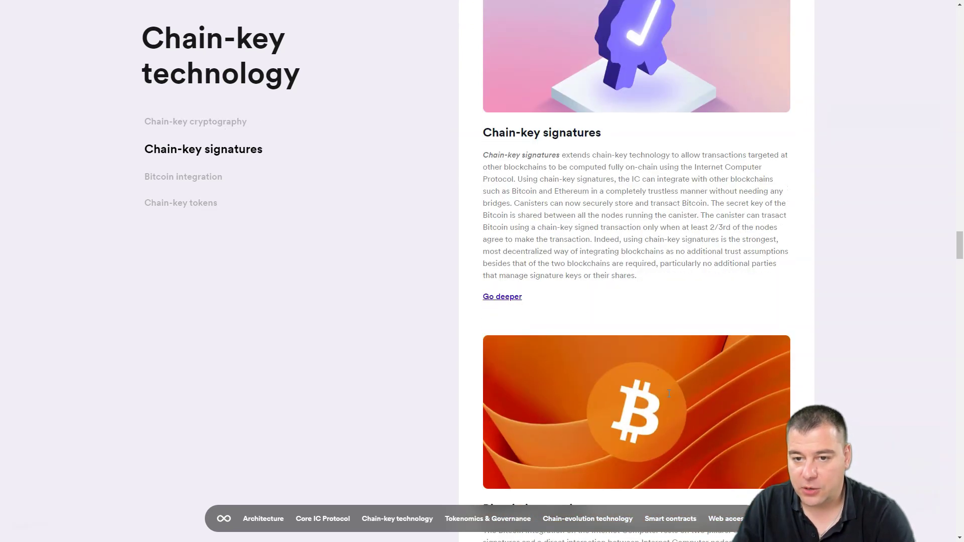
pyautogui.scroll(-2, 668, 393)
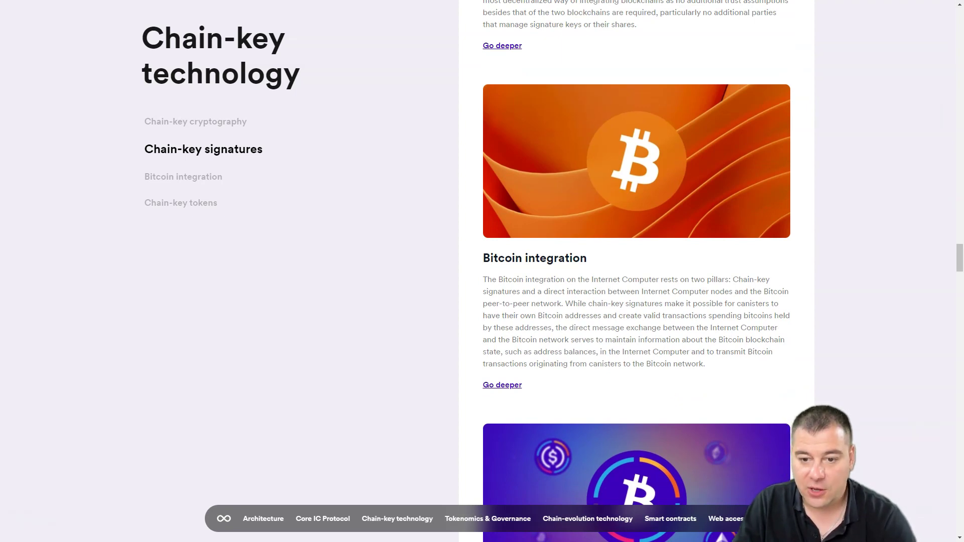
# Step: Outline the Bitcoin integration paragraph describing its two pillars
pyautogui.moveTo(481, 274)
pyautogui.mouseDown()
pyautogui.moveTo(780, 321)
pyautogui.moveTo(789, 376)
pyautogui.mouseUp()
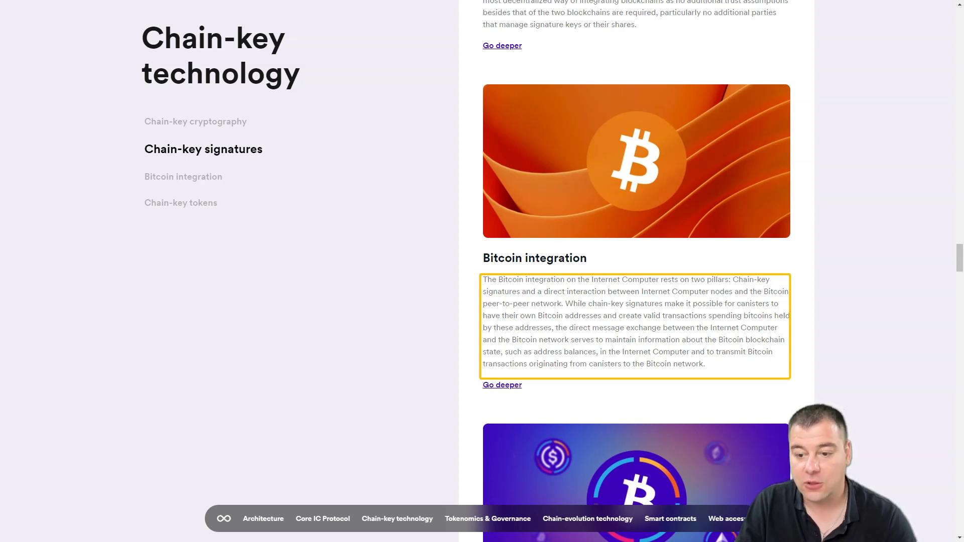
pyautogui.scroll(-10, 723, 384)
pyautogui.scroll(-5, 723, 384)
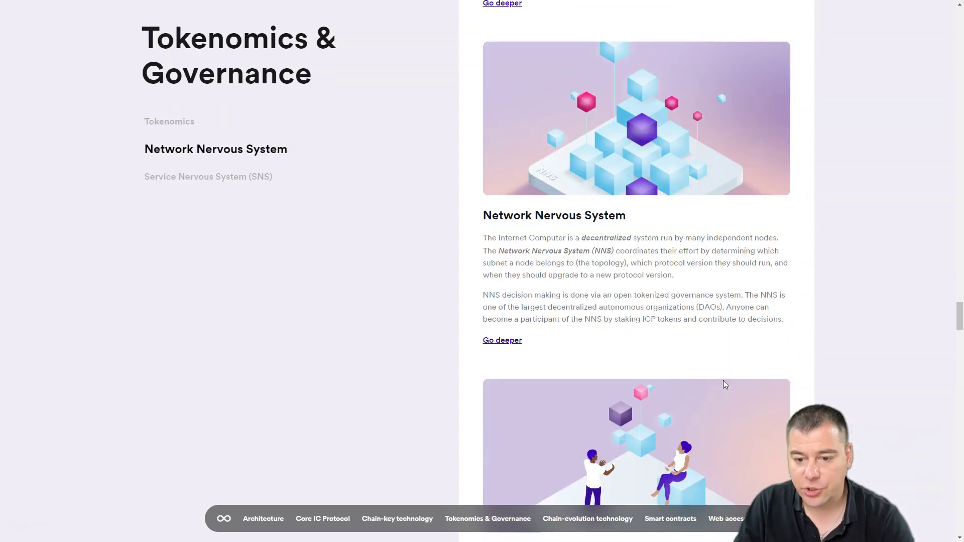
pyautogui.scroll(-4, 724, 384)
pyautogui.scroll(-4, 723, 384)
pyautogui.scroll(-4, 723, 384)
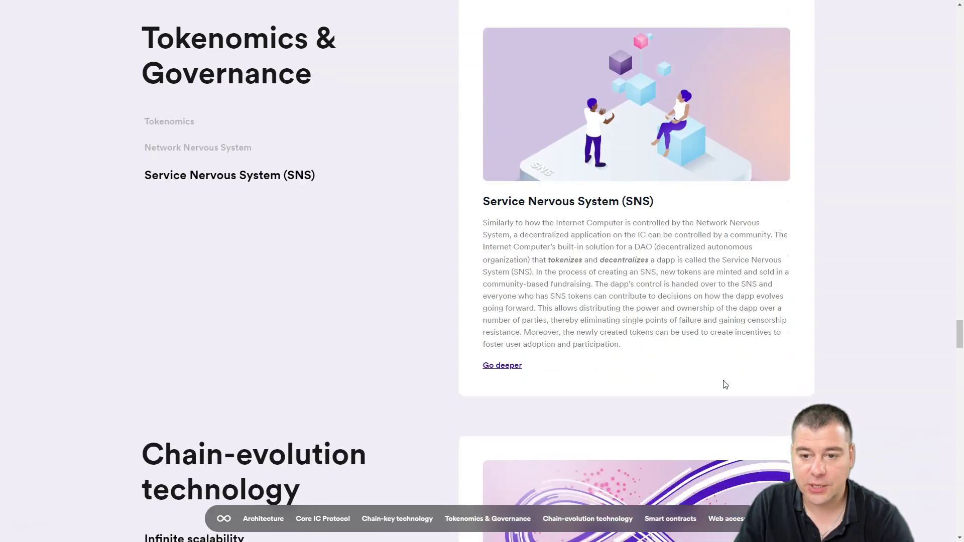
pyautogui.scroll(-4, 723, 384)
pyautogui.scroll(-4, 723, 383)
pyautogui.scroll(-4, 723, 382)
pyautogui.scroll(-4, 723, 383)
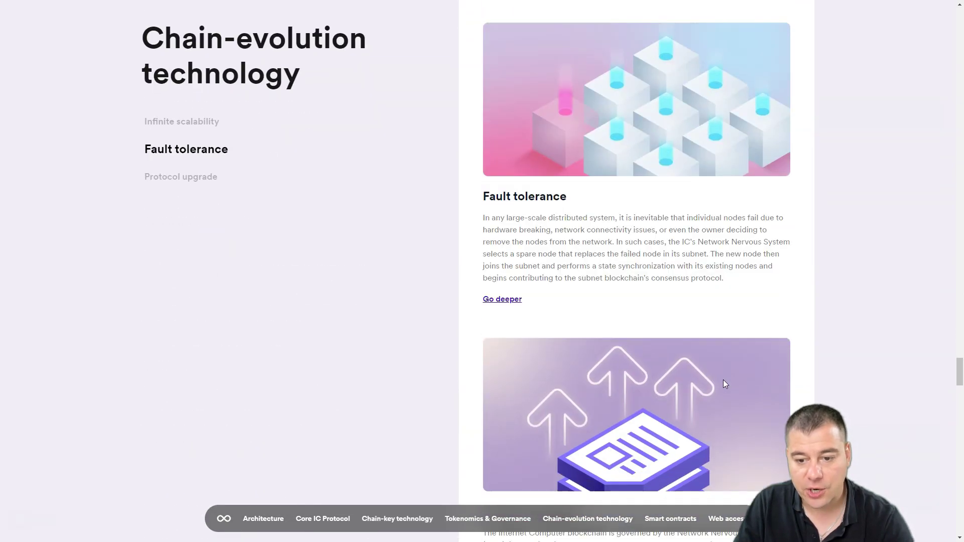
pyautogui.scroll(-4, 723, 382)
pyautogui.scroll(-4, 722, 378)
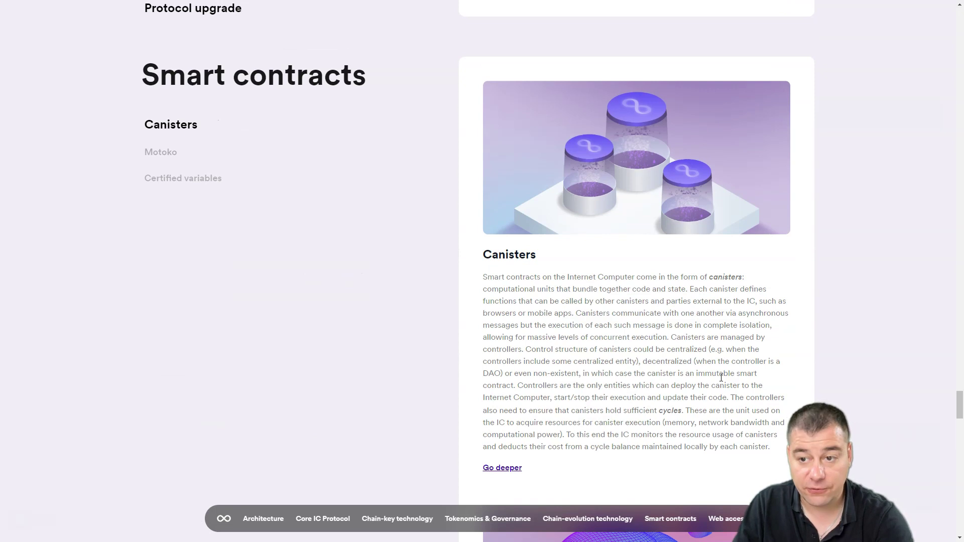
pyautogui.scroll(-10, 721, 378)
pyautogui.scroll(-5, 721, 378)
pyautogui.scroll(-3, 721, 378)
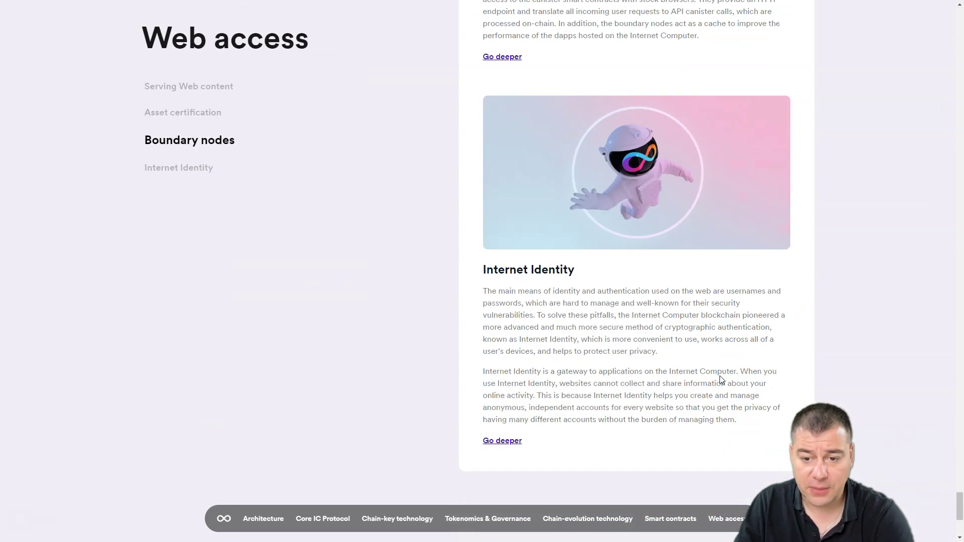
pyautogui.scroll(-5, 721, 379)
pyautogui.scroll(-5, 720, 378)
pyautogui.scroll(3, 721, 378)
pyautogui.scroll(3, 721, 378)
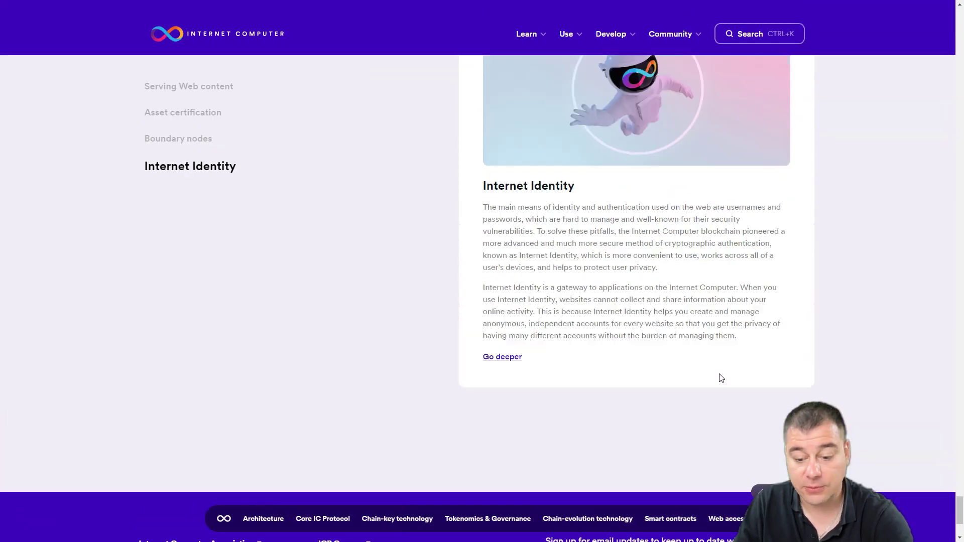
pyautogui.scroll(5, 719, 377)
pyautogui.scroll(2, 720, 377)
pyautogui.scroll(3, 718, 377)
pyautogui.scroll(3, 716, 389)
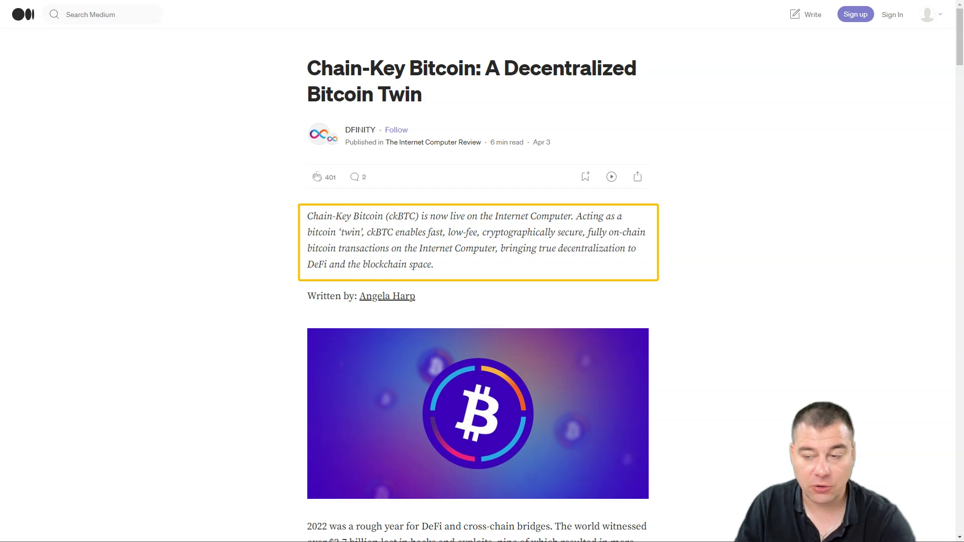
# Step: Clear the highlight from the Medium article's opening paragraph
pyautogui.press('Escape')
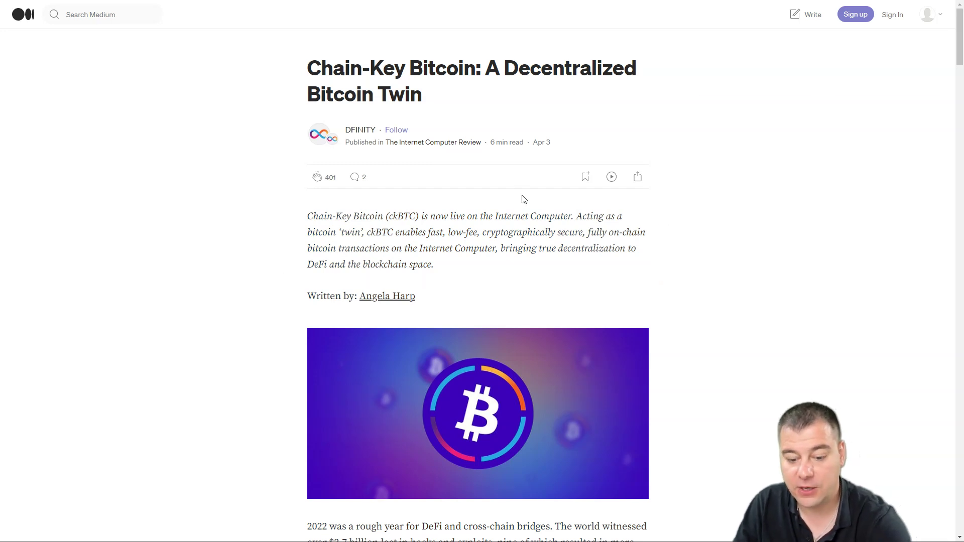
pyautogui.scroll(-6, 744, 233)
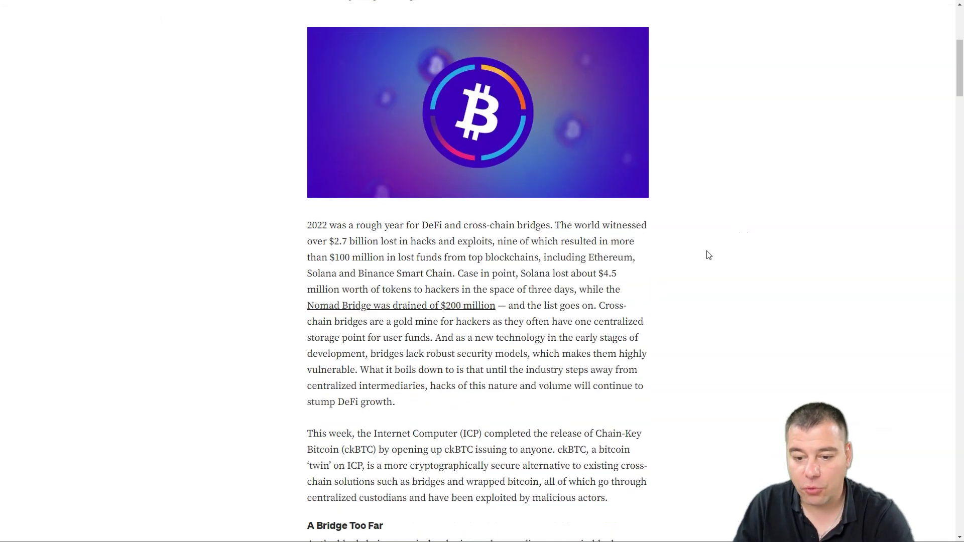
pyautogui.scroll(-2, 723, 241)
pyautogui.scroll(-5, 715, 248)
pyautogui.scroll(-2, 707, 254)
pyautogui.scroll(-5, 707, 254)
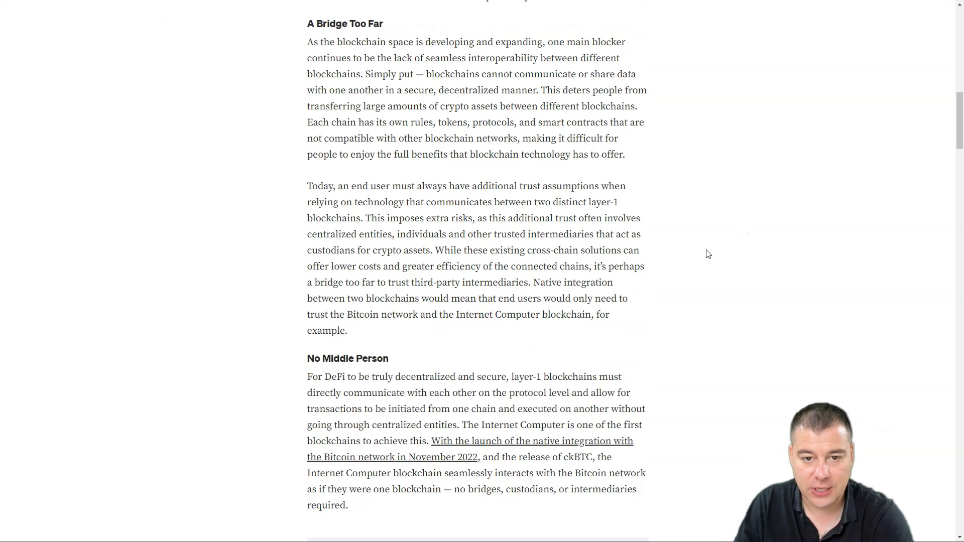
pyautogui.scroll(-4, 708, 253)
pyautogui.scroll(-3, 709, 252)
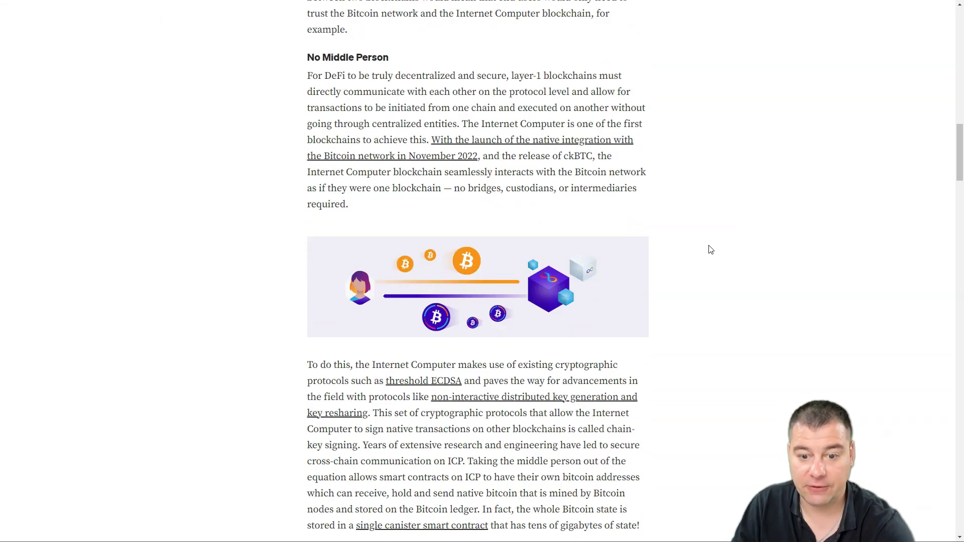